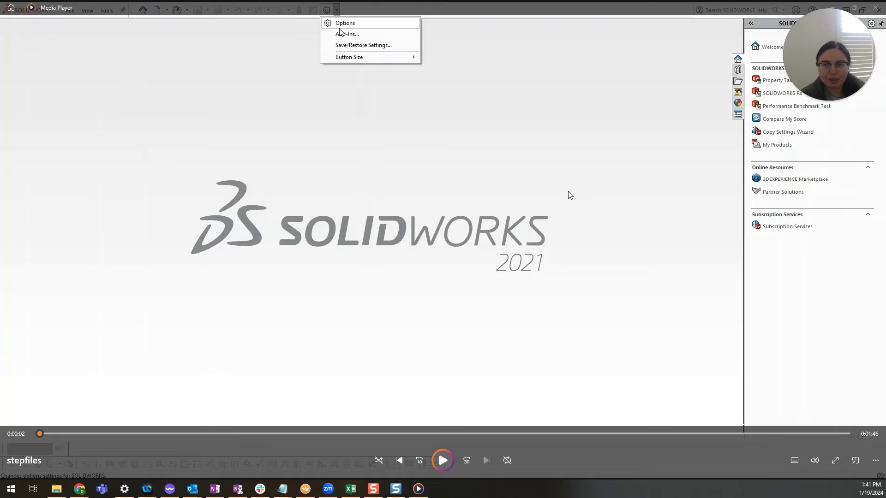
# Resume playback of the tutorial video in the media player
pyautogui.click(446, 455)
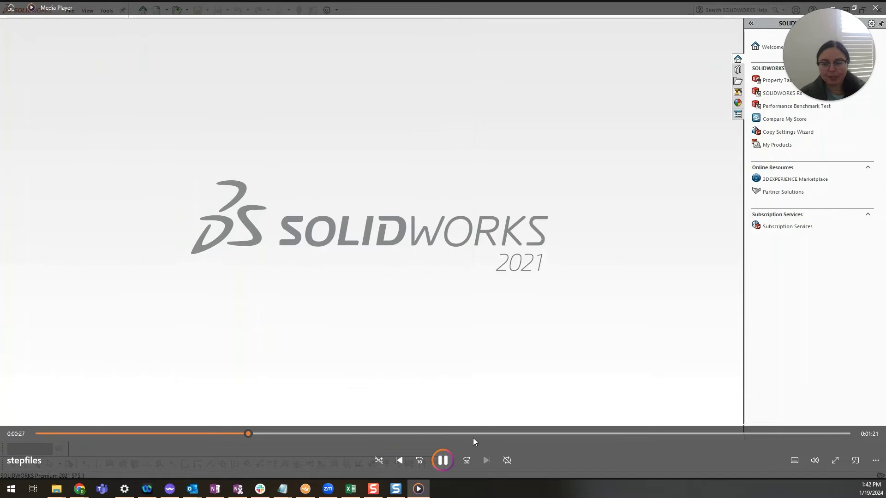
# Rewind the tutorial and enable Import multiple bodies as parts, confirming with OK
pyautogui.click(241, 434)
pyautogui.click(443, 460)
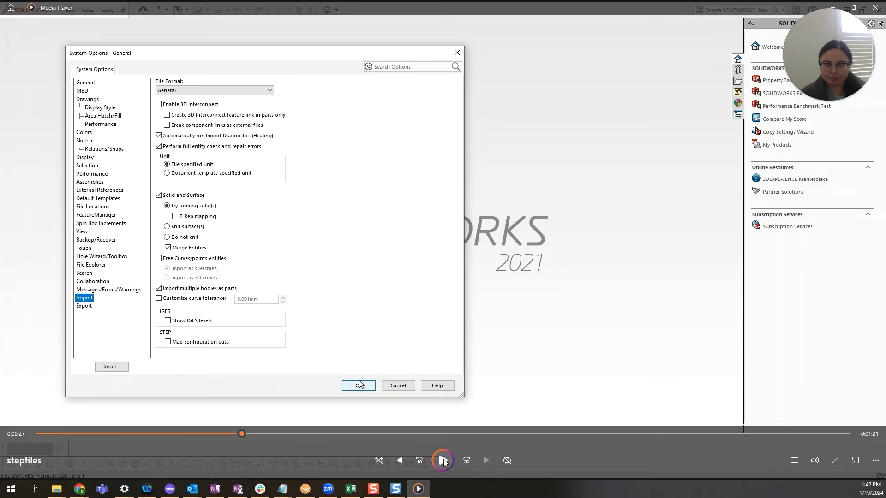
pyautogui.click(444, 460)
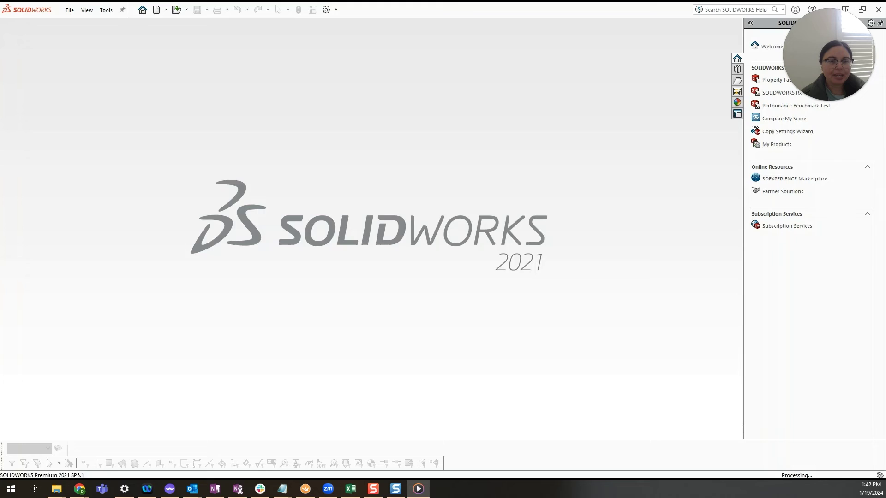
# Accept the assembly template so the LEGO garbage truck STEP import completes
pyautogui.click(277, 336)
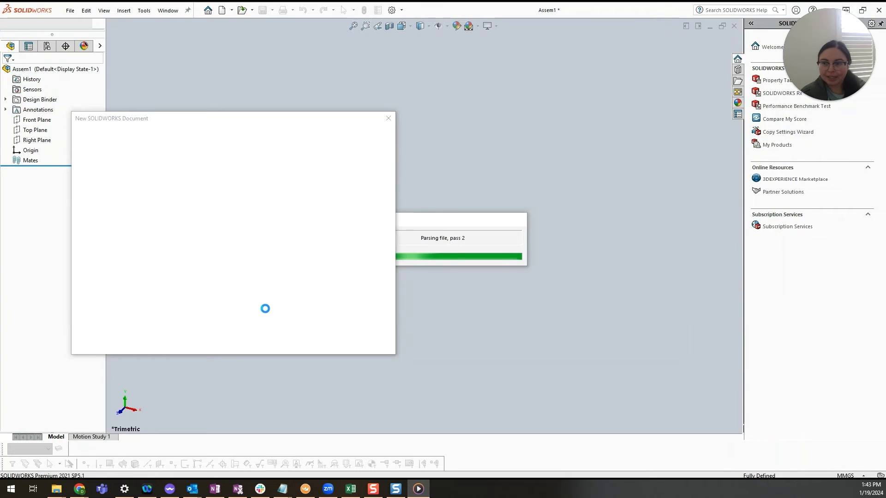
pyautogui.click(277, 336)
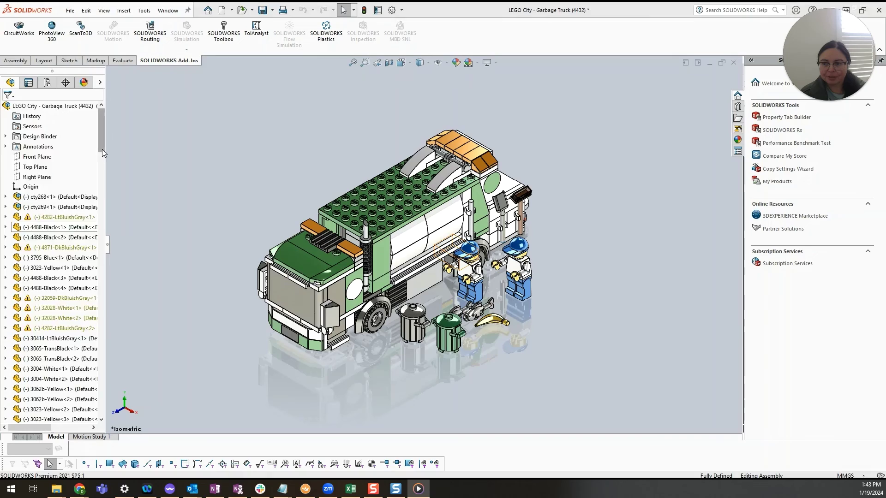
pyautogui.moveTo(102, 149)
pyautogui.mouseDown()
pyautogui.moveTo(114, 280)
pyautogui.moveTo(114, 142)
pyautogui.mouseUp()
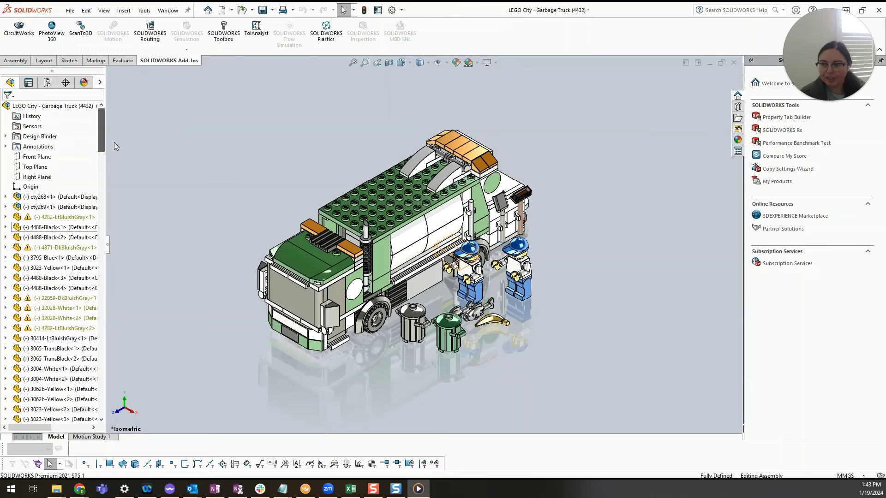
# Select 4488-Black<3> in the assembly tree, then dismiss its context menu
pyautogui.click(65, 278)
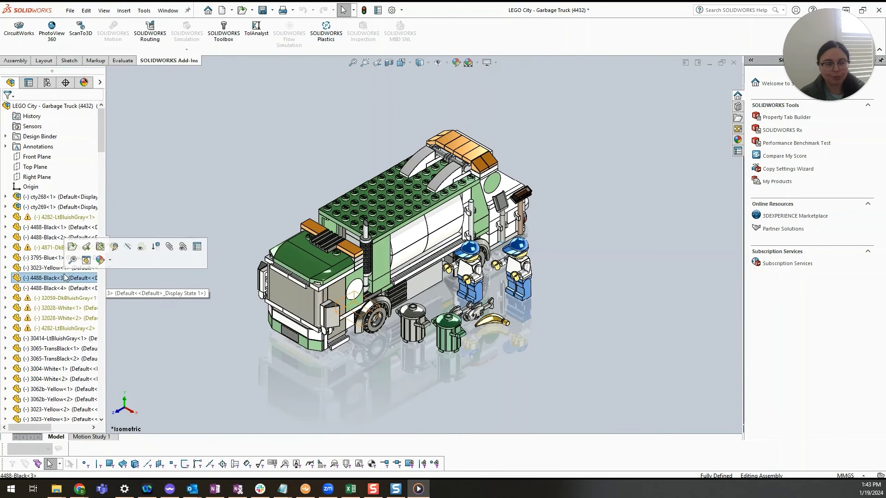
pyautogui.rightClick(64, 278)
pyautogui.click(76, 179)
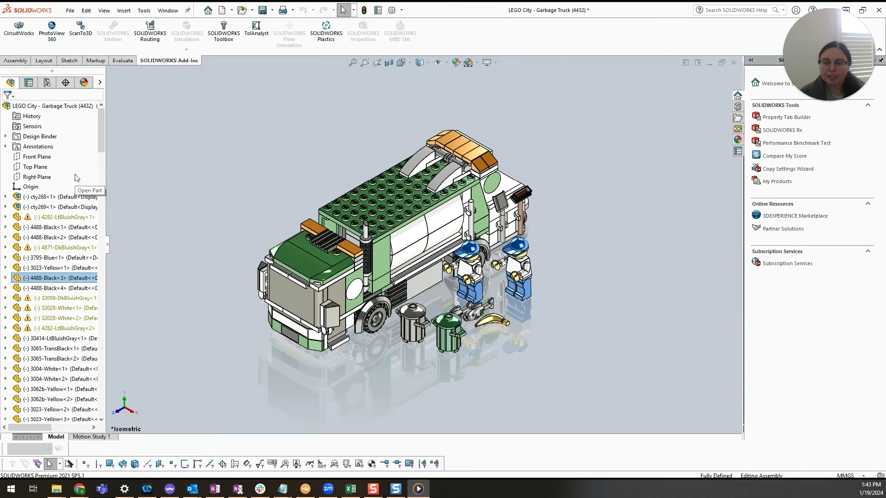